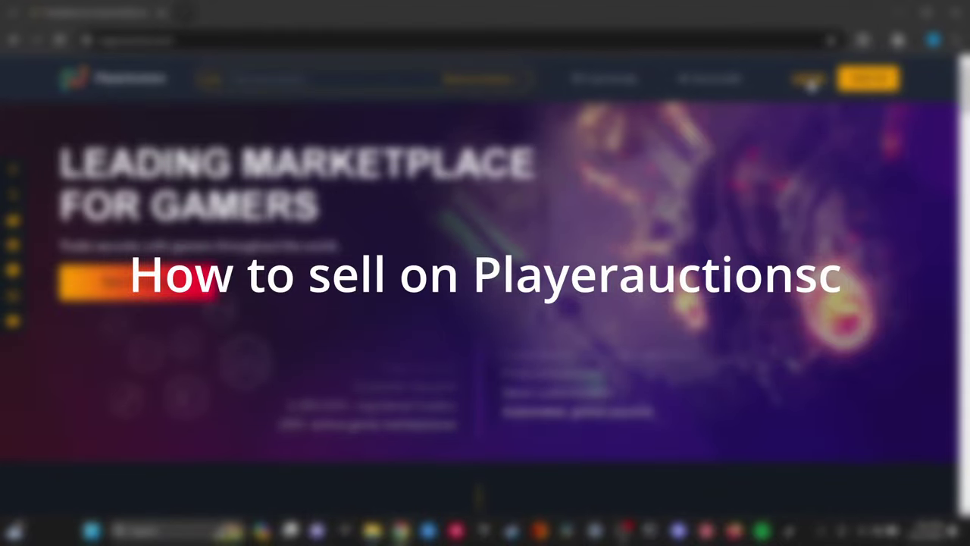
# Log in to the PlayerAuctions account and open the Become a Seller page.
pyautogui.click(808, 78)
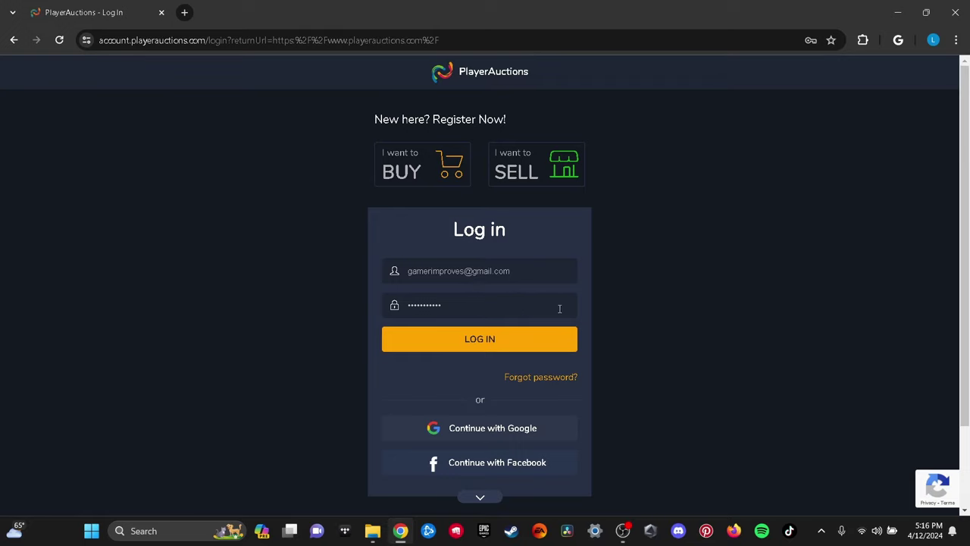
pyautogui.click(481, 337)
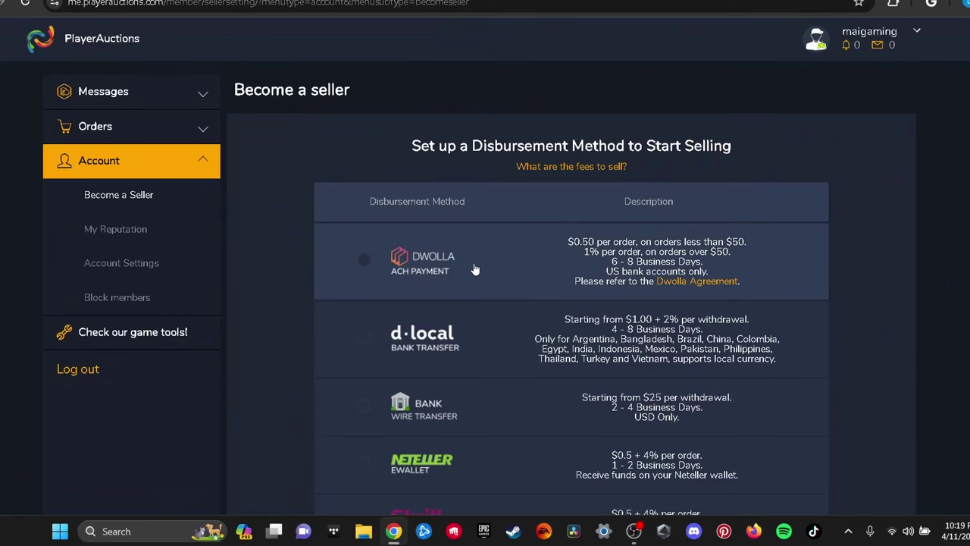
pyautogui.click(119, 197)
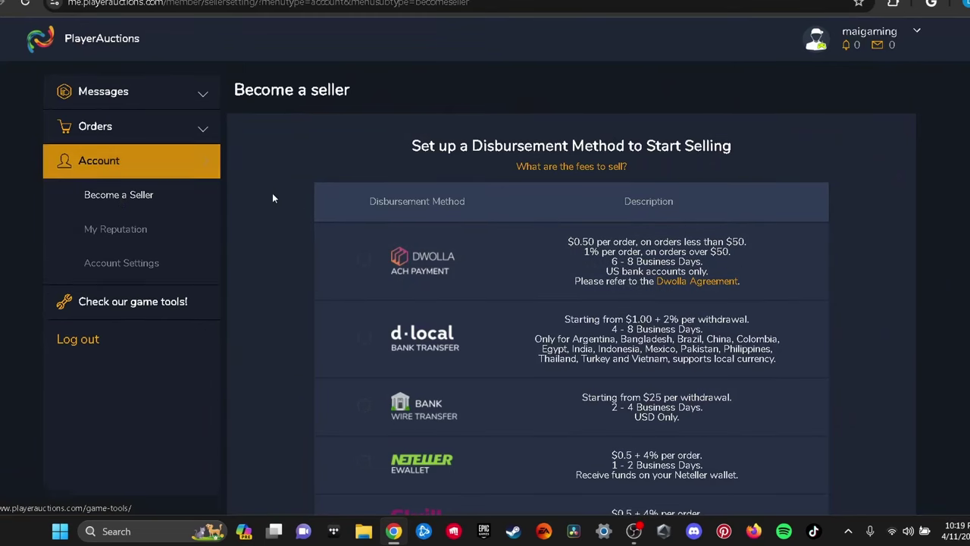
# Choose Bank Wire Transfer as the disbursement method and go through its International Wire Transfer (USD) form.
pyautogui.scroll(-2, 402, 258)
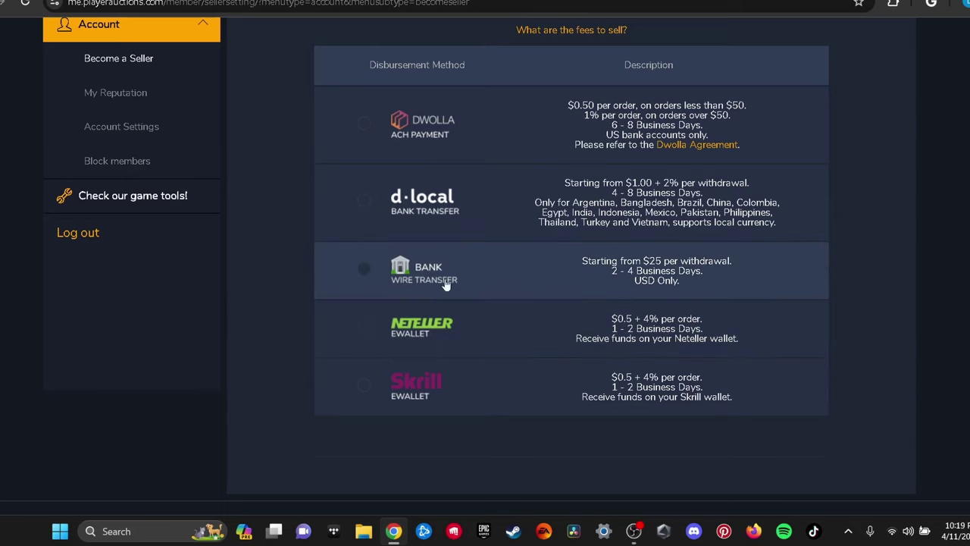
pyautogui.click(365, 269)
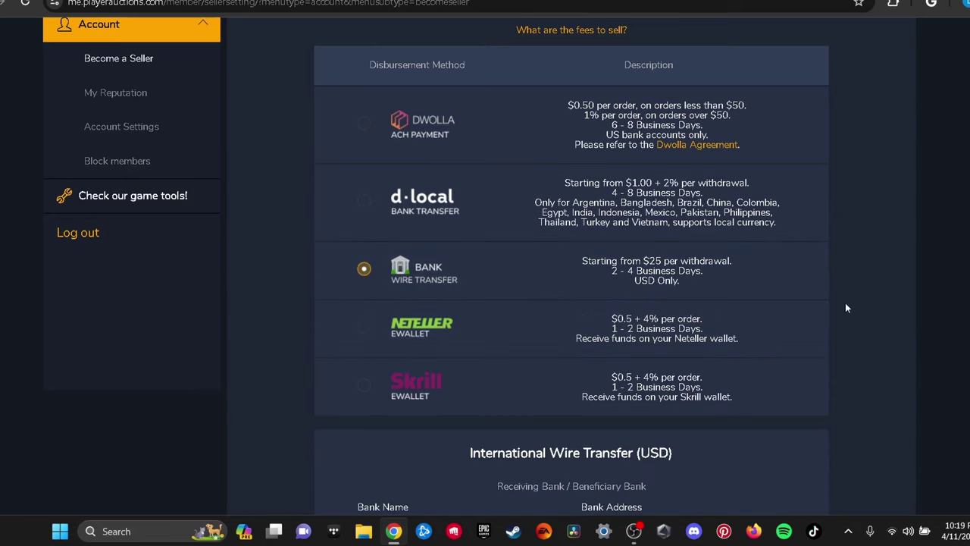
pyautogui.scroll(-5, 845, 301)
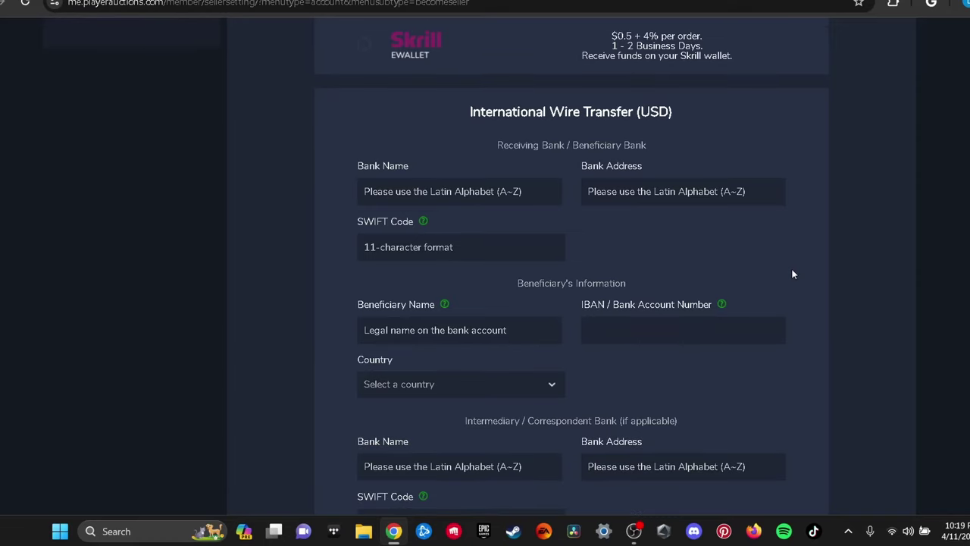
pyautogui.scroll(-2, 792, 275)
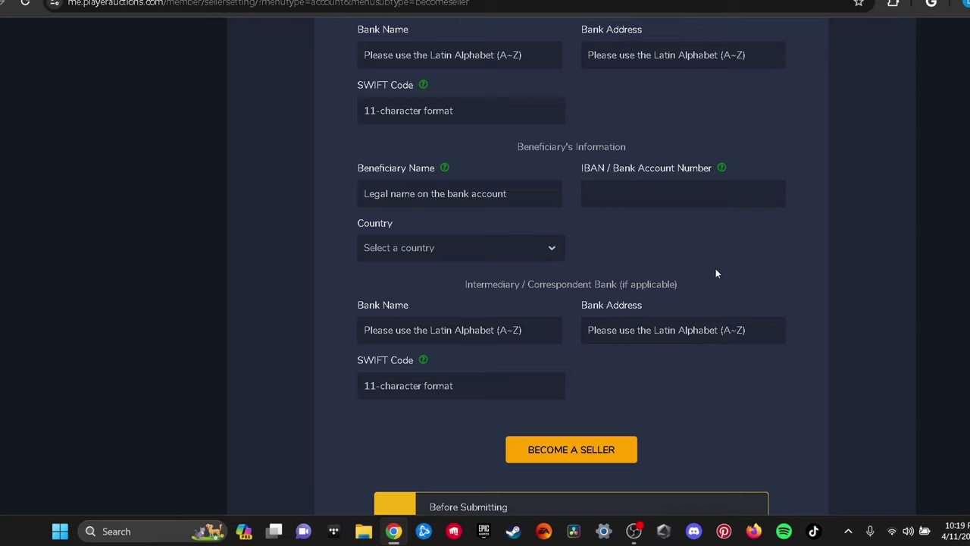
pyautogui.scroll(-4, 716, 272)
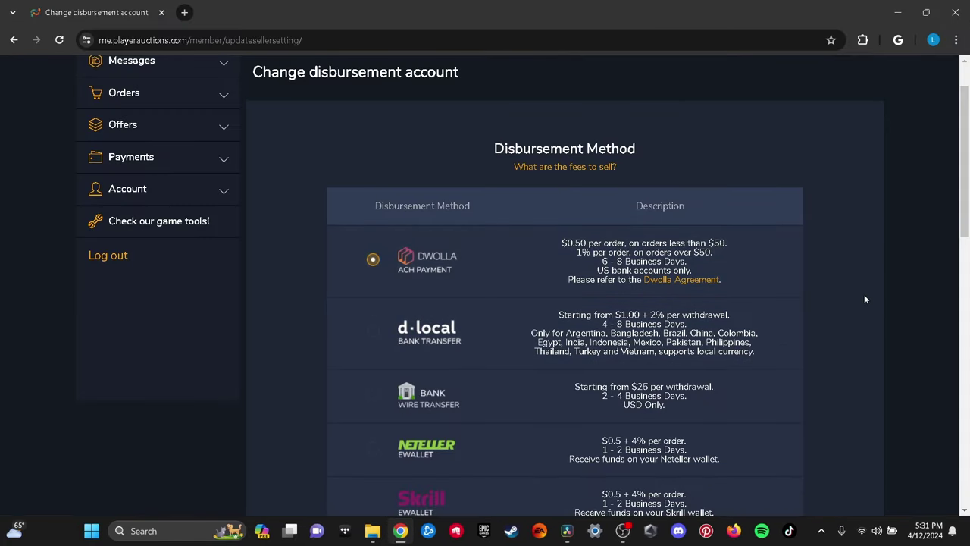
# Examine the disbursement methods and the bank detail fields of the Dwolla ACH Payment form.
pyautogui.scroll(-2, 865, 294)
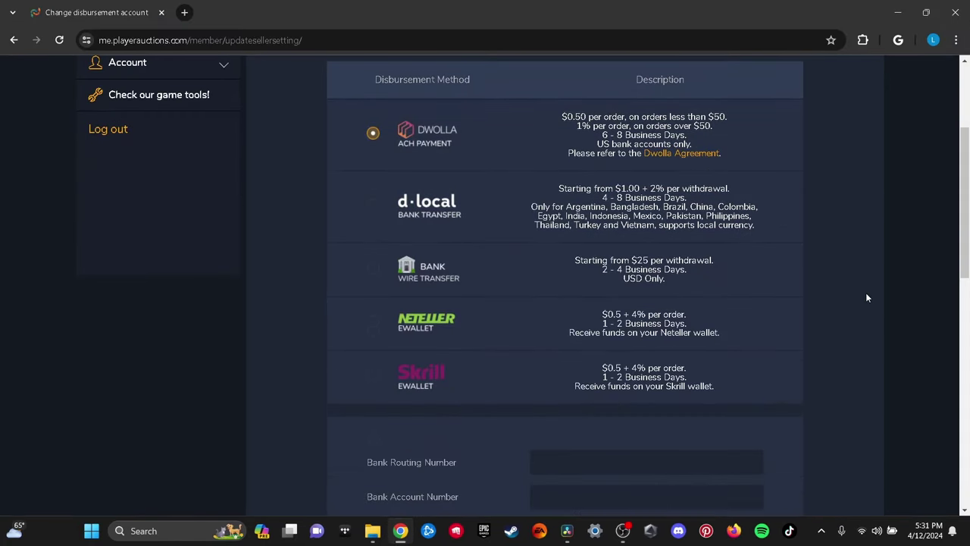
pyautogui.scroll(-4, 833, 292)
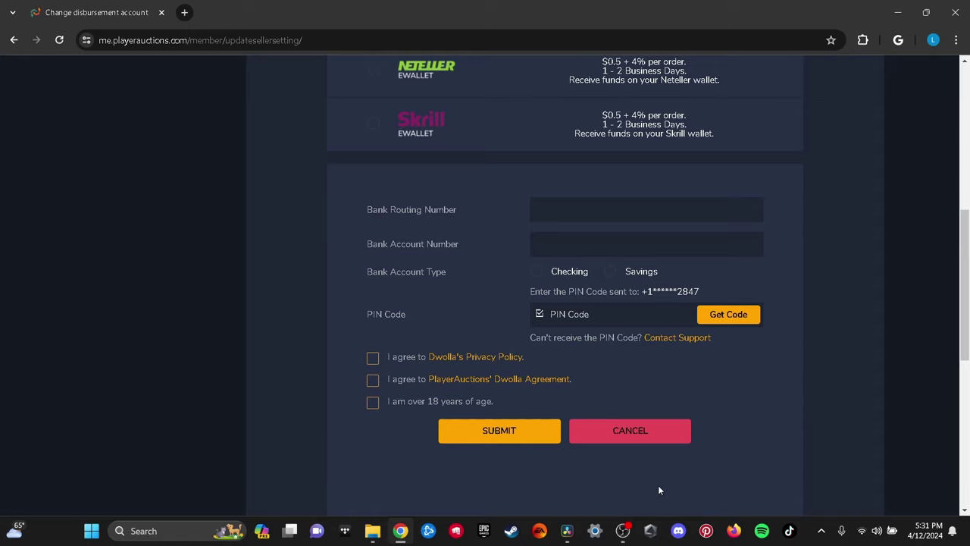
pyautogui.scroll(4, 785, 481)
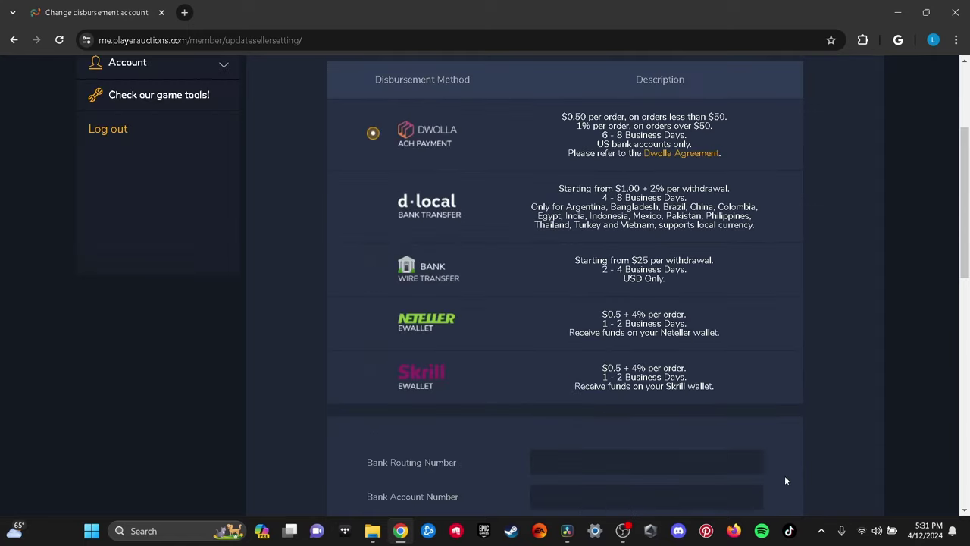
pyautogui.scroll(1, 785, 477)
pyautogui.scroll(-6, 785, 471)
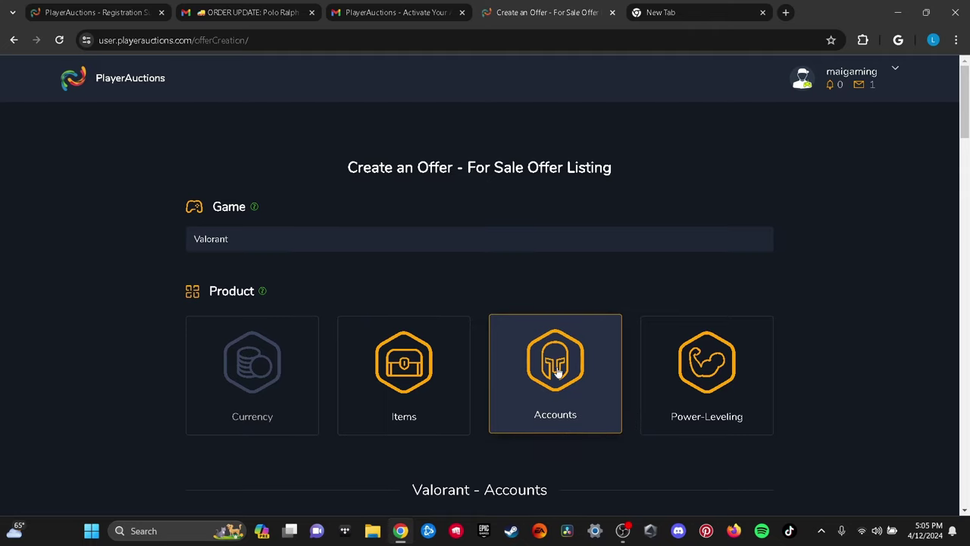
# Set the server of the Valorant account offer to US.
pyautogui.scroll(-4, 614, 354)
pyautogui.click(254, 271)
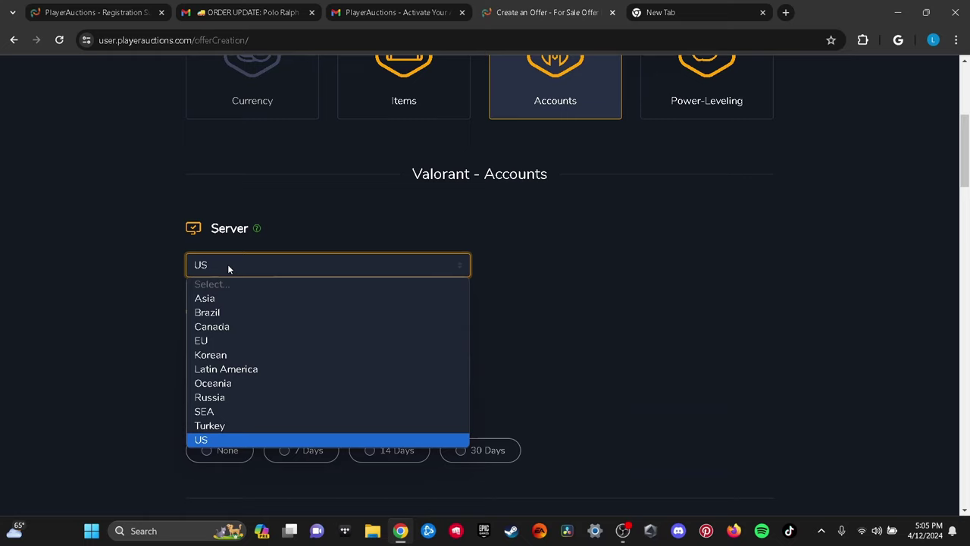
pyautogui.click(420, 440)
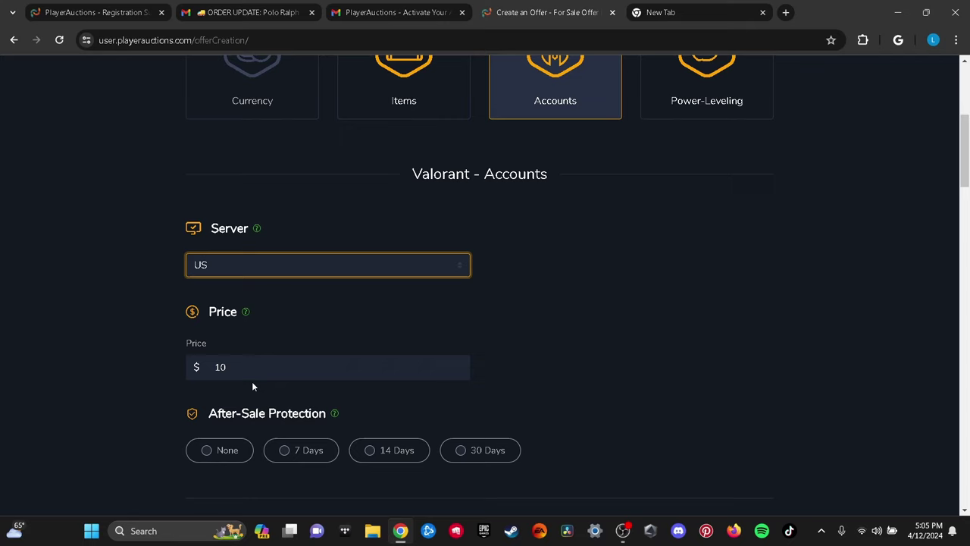
pyautogui.click(268, 367)
pyautogui.scroll(-1, 474, 342)
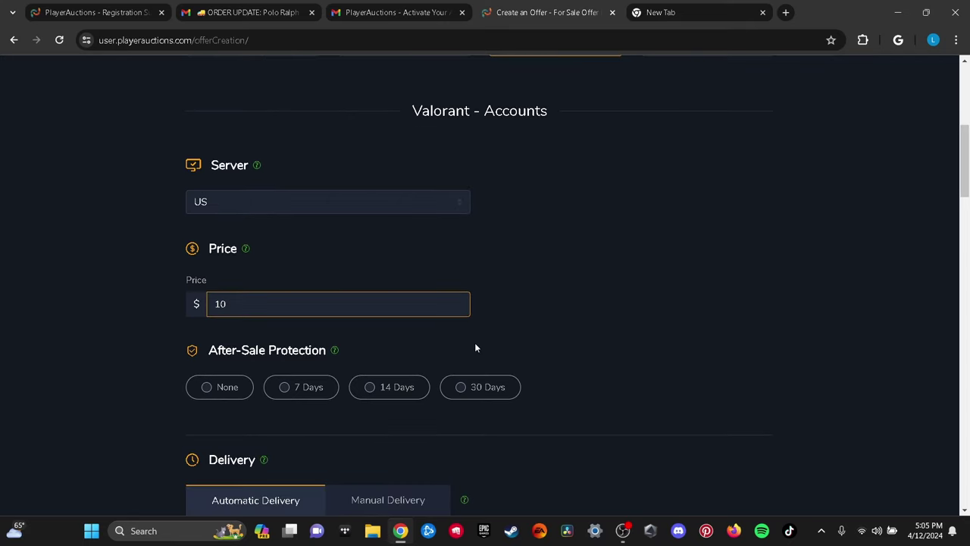
pyautogui.moveTo(294, 307); pyautogui.dragTo(188, 306)
pyautogui.click(286, 310)
pyautogui.doubleClick(247, 305)
pyautogui.click(246, 307)
pyautogui.click(162, 312)
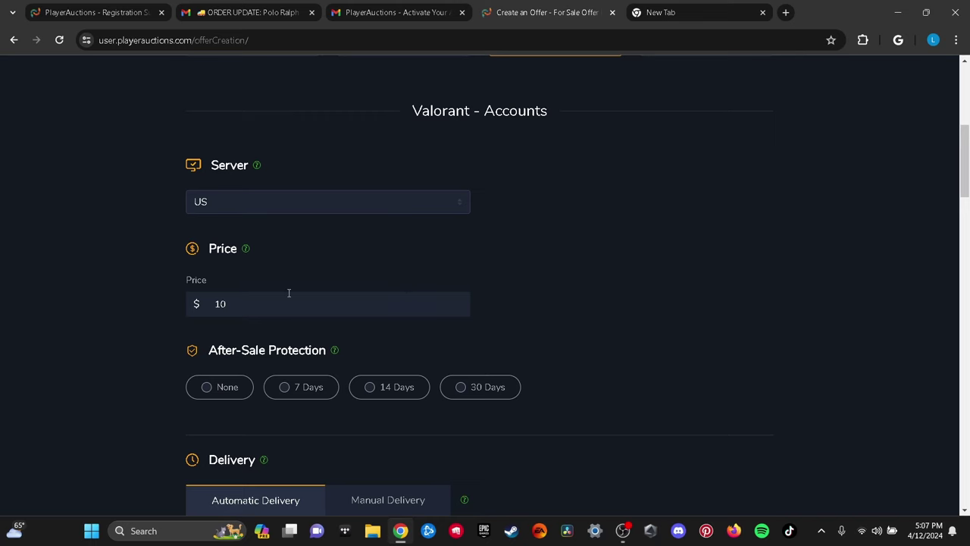
# Review the After-Sale Protection options and the login and security fields required for Automatic Delivery.
pyautogui.scroll(-2, 288, 293)
pyautogui.moveTo(331, 226)
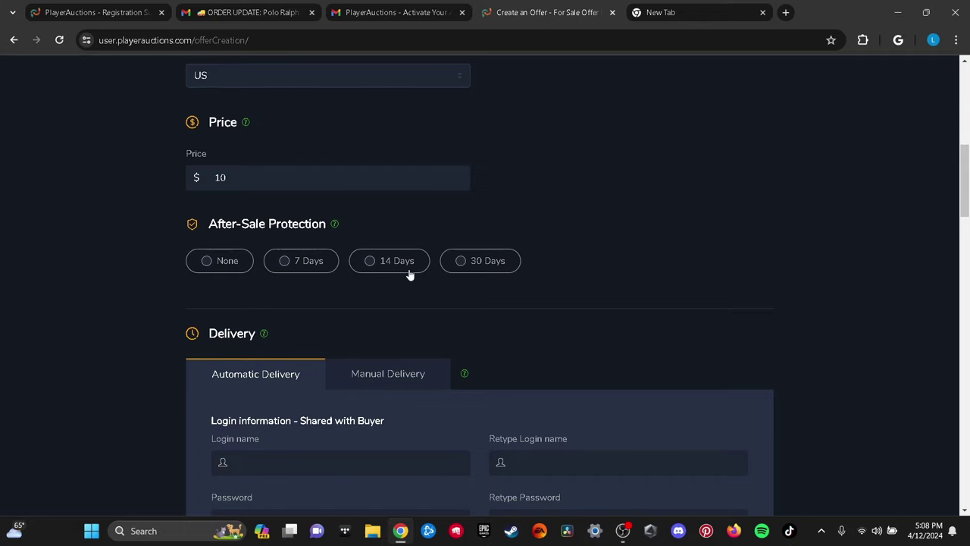
pyautogui.scroll(-2, 415, 275)
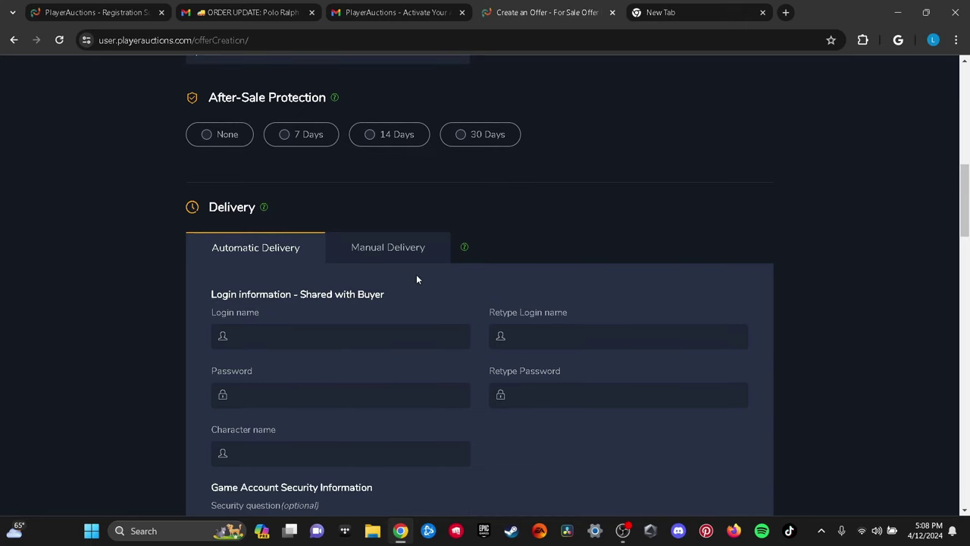
pyautogui.scroll(-2, 464, 322)
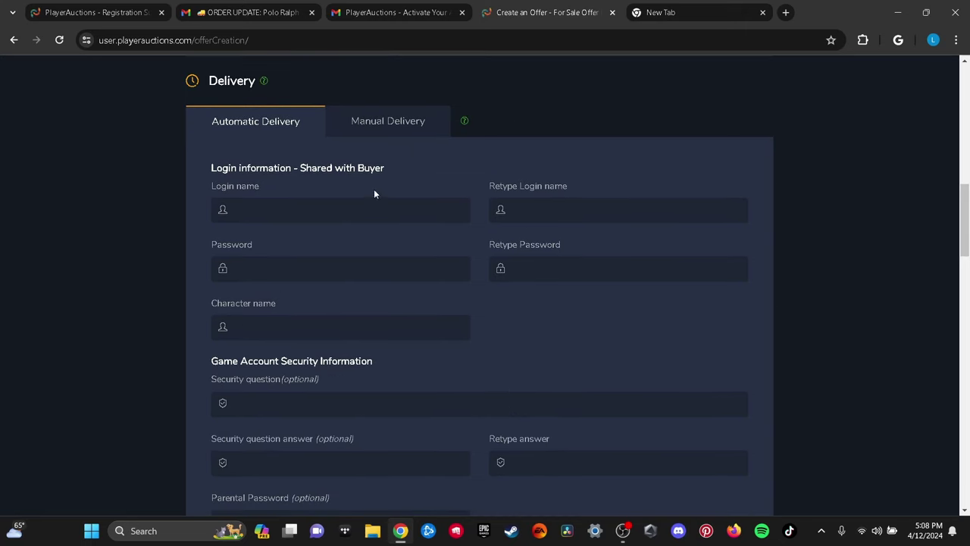
pyautogui.scroll(-2, 377, 187)
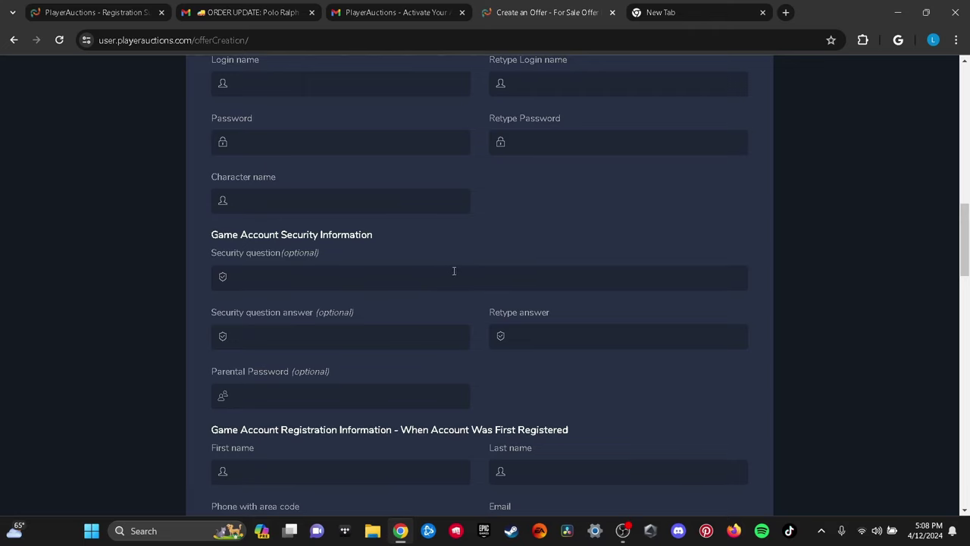
pyautogui.scroll(3, 471, 276)
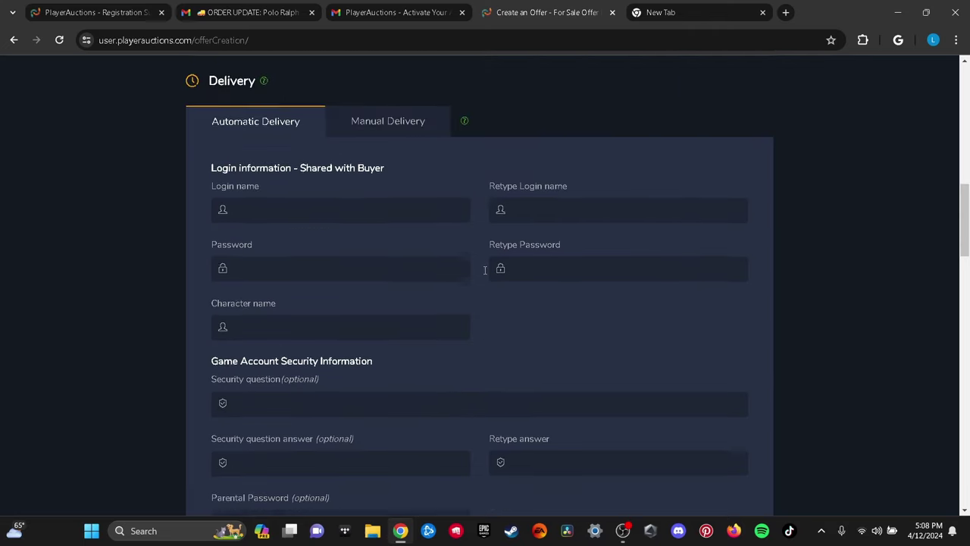
# Switch the offer to Manual Delivery and answer Yes to knowing the game account's registration telephone number.
pyautogui.click(404, 185)
pyautogui.scroll(-1, 574, 215)
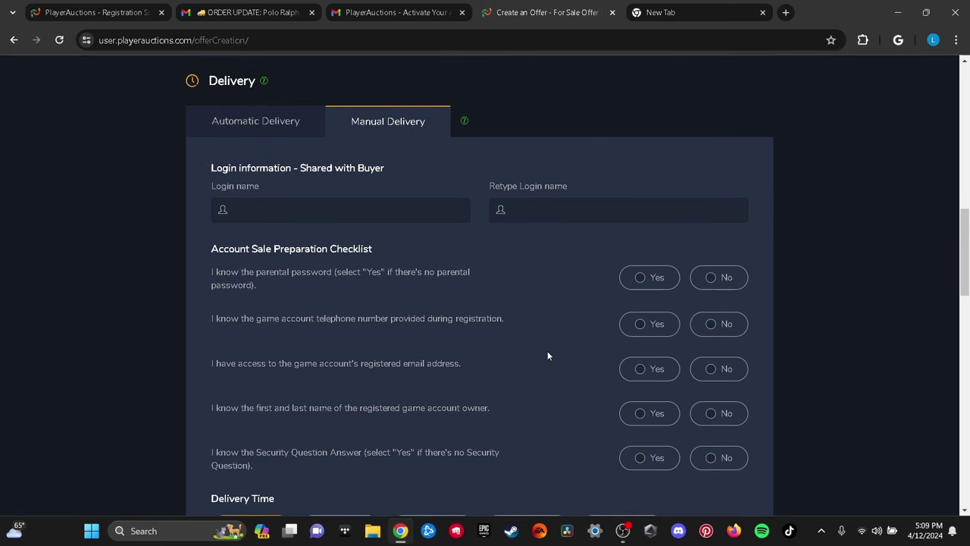
pyautogui.click(649, 324)
pyautogui.scroll(-1, 466, 277)
# Try No for the parental password and telephone number checklist items, and set both answers to Yes.
pyautogui.click(650, 214)
pyautogui.click(715, 213)
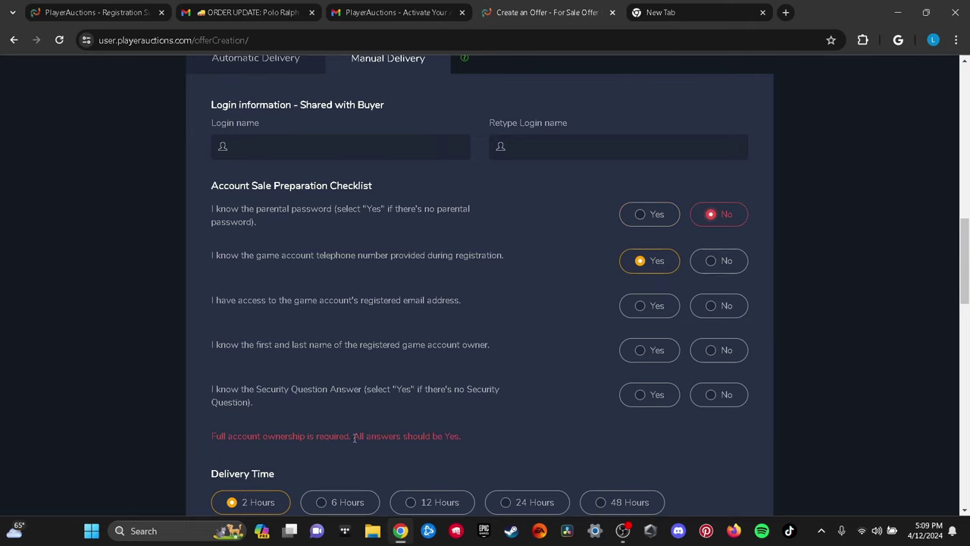
pyautogui.doubleClick(244, 436)
pyautogui.click(717, 262)
pyautogui.click(649, 261)
pyautogui.click(661, 216)
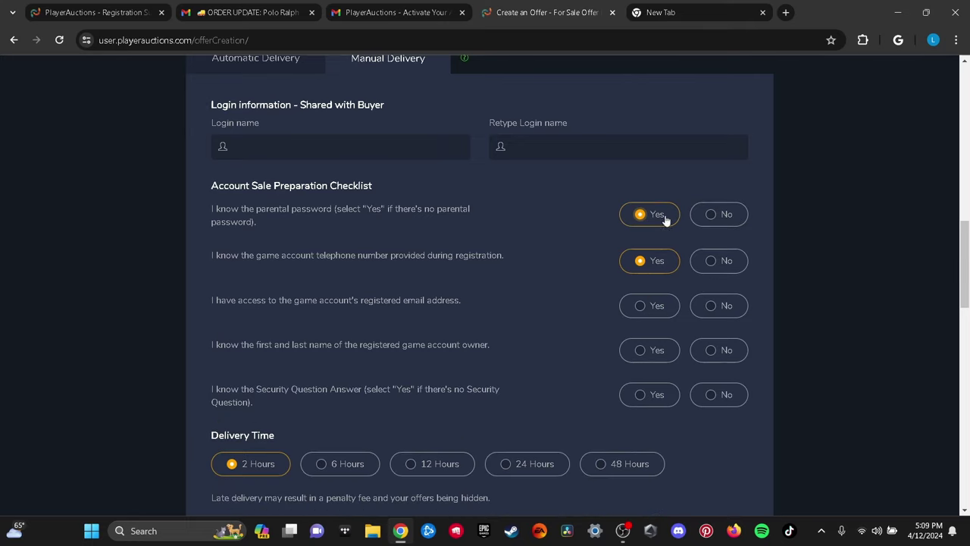
# Answer Yes to the checklist items on registered email access, the owner's first and last name, and the security question answer.
pyautogui.scroll(-2, 656, 323)
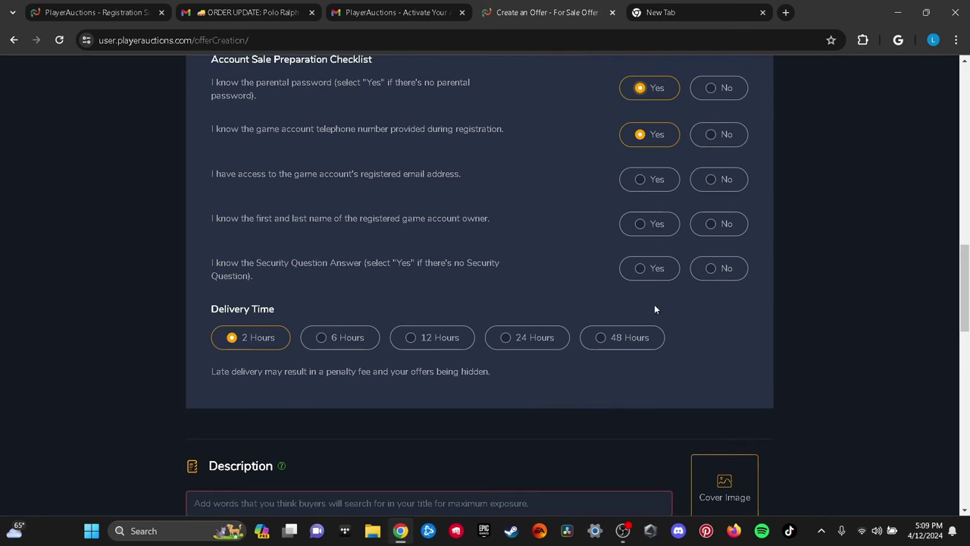
pyautogui.click(655, 271)
pyautogui.click(649, 224)
pyautogui.click(649, 180)
pyautogui.scroll(2, 652, 228)
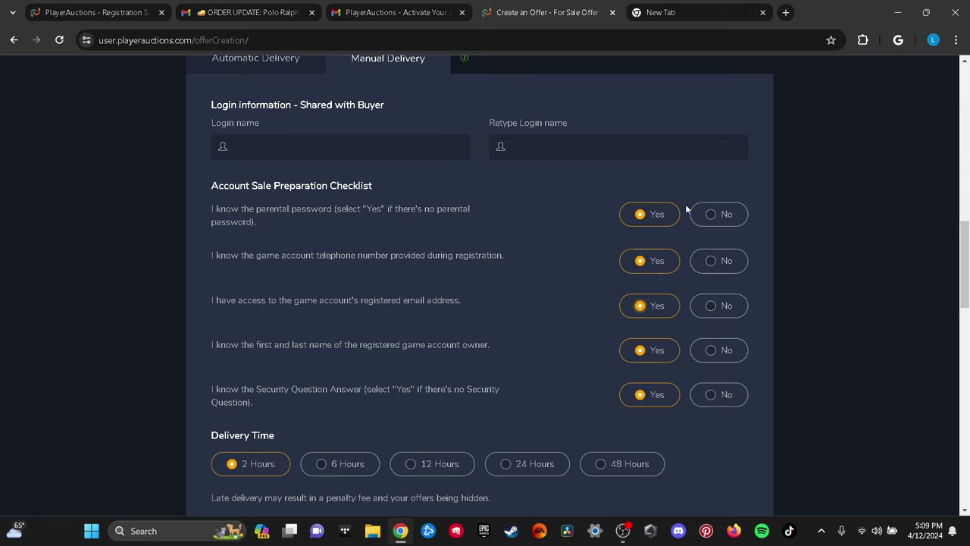
# Switch to Automatic Delivery and examine its login, security, registration and extra instruction fields.
pyautogui.scroll(-2, 687, 206)
pyautogui.scroll(3, 614, 250)
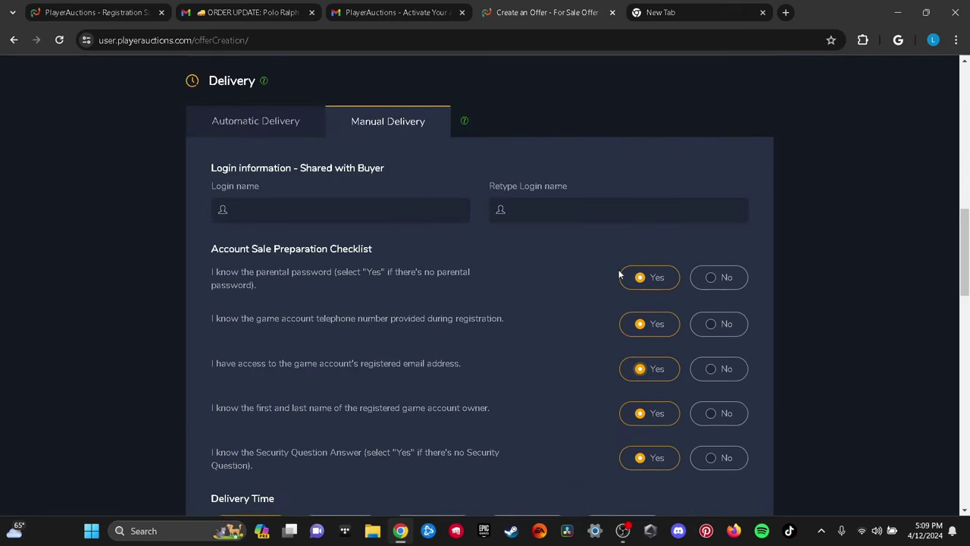
pyautogui.click(231, 125)
pyautogui.scroll(-3, 384, 275)
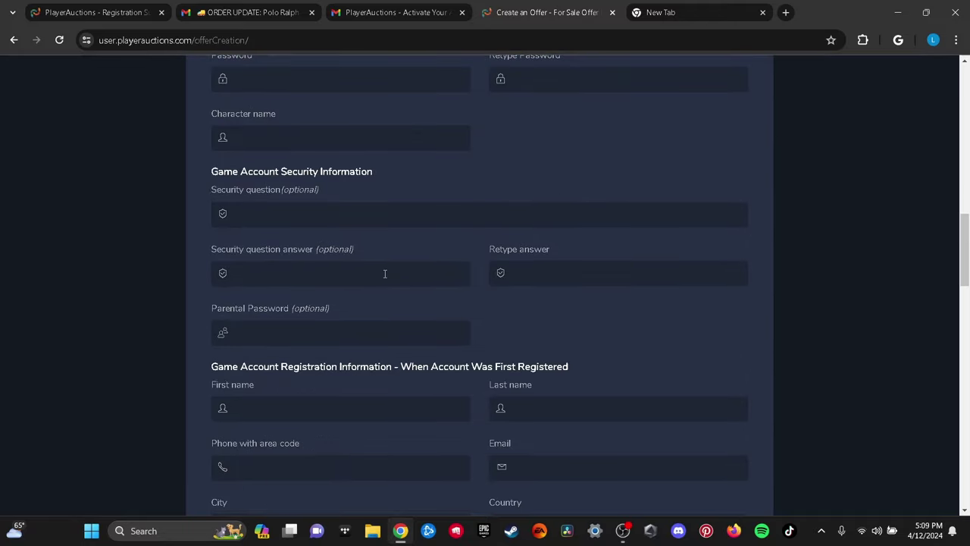
pyautogui.scroll(-5, 439, 232)
pyautogui.scroll(7, 447, 234)
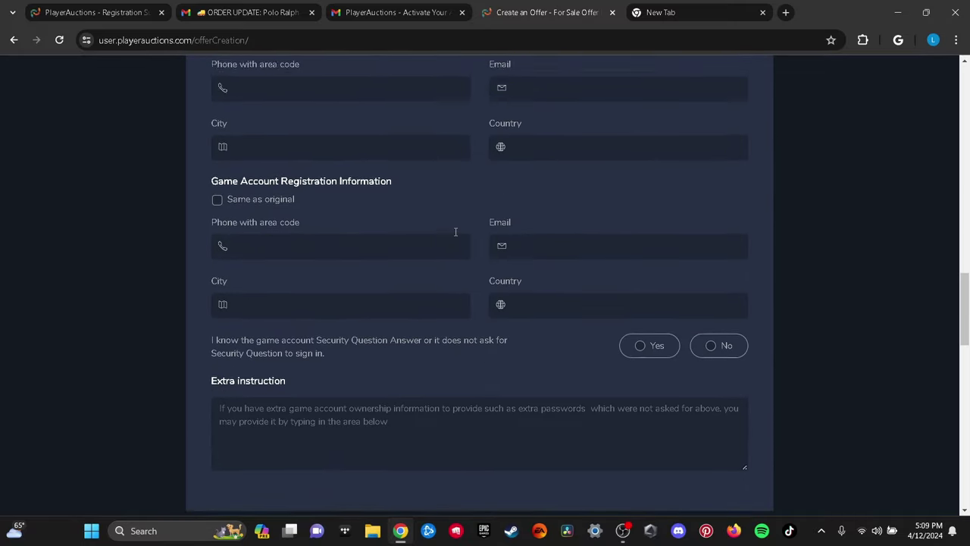
pyautogui.scroll(2, 455, 238)
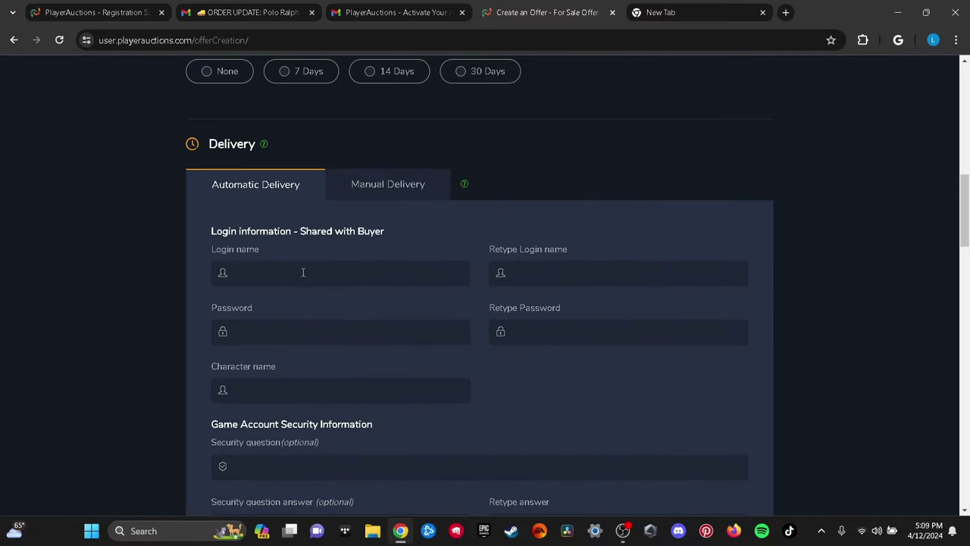
# Compare the two delivery forms and set the offer to Manual Delivery.
pyautogui.moveTo(207, 236); pyautogui.dragTo(447, 235)
pyautogui.click(457, 237)
pyautogui.click(388, 184)
pyautogui.click(273, 184)
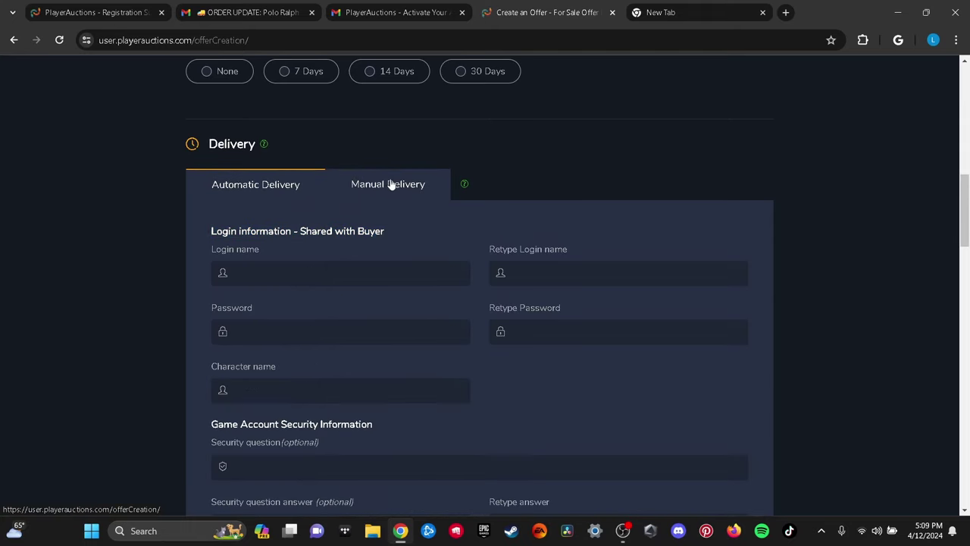
pyautogui.click(389, 185)
# Go through the offer's Description section, placing the cursor in the title field and in the description editor.
pyautogui.scroll(-8, 440, 314)
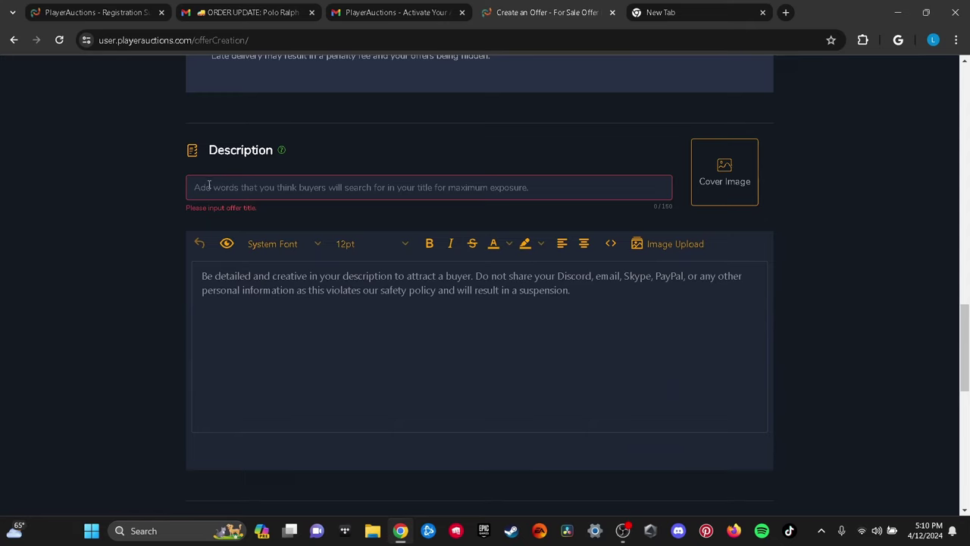
pyautogui.click(206, 189)
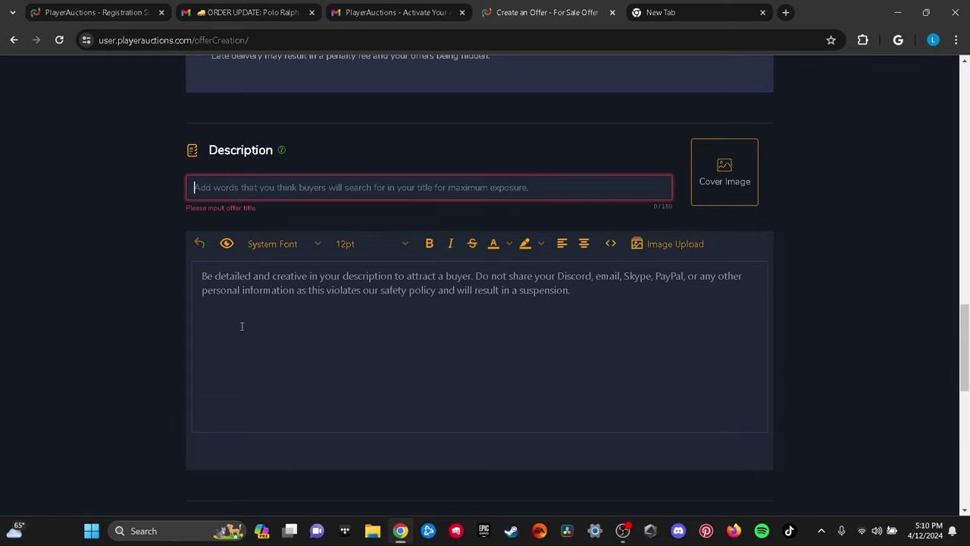
pyautogui.scroll(-1, 242, 326)
pyautogui.click(240, 297)
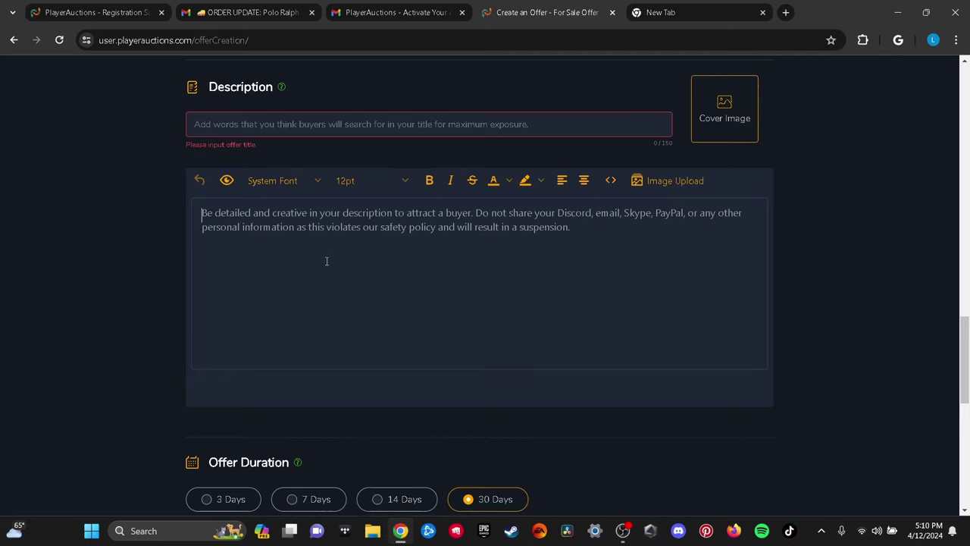
pyautogui.scroll(1, 558, 250)
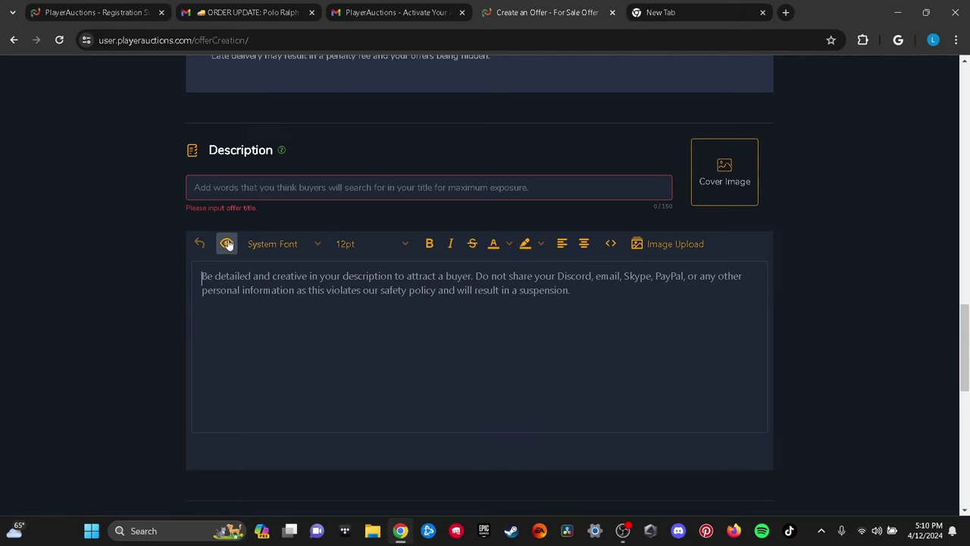
# Try the shorter offer durations, set the duration to 30 Days, and agree to the Secure Seller Delivery Agreement.
pyautogui.scroll(-4, 432, 382)
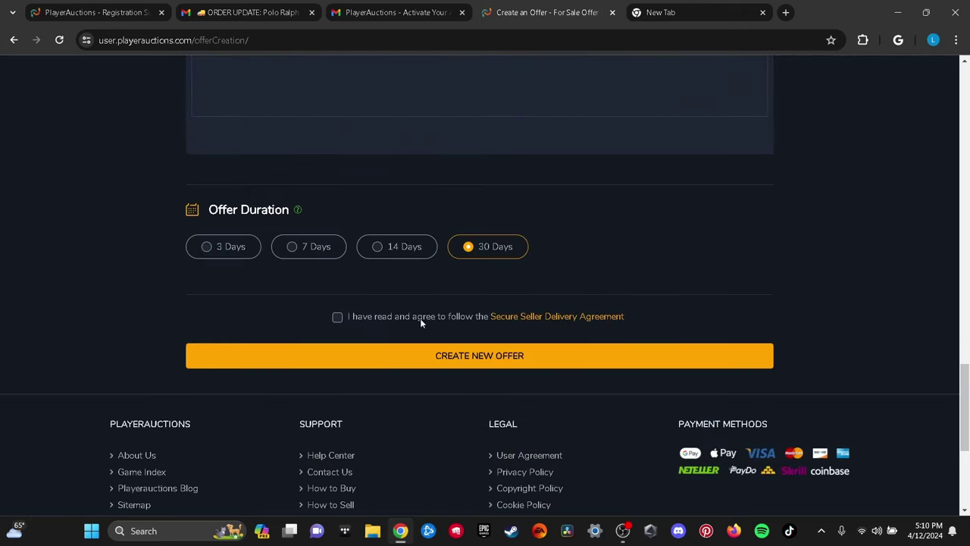
pyautogui.moveTo(213, 210); pyautogui.dragTo(264, 212)
pyautogui.click(264, 211)
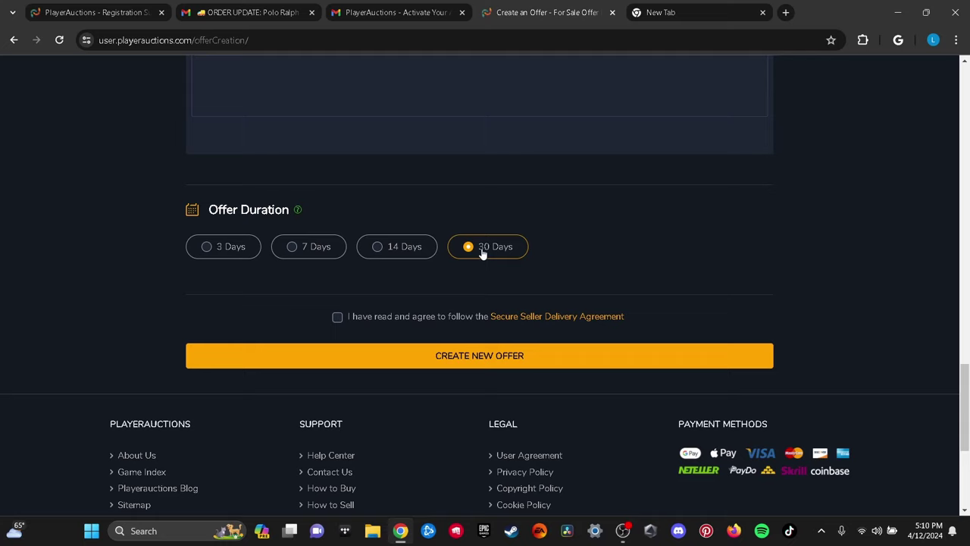
pyautogui.click(243, 257)
pyautogui.click(317, 248)
pyautogui.click(402, 247)
pyautogui.click(228, 248)
pyautogui.click(402, 249)
pyautogui.click(459, 250)
pyautogui.click(338, 317)
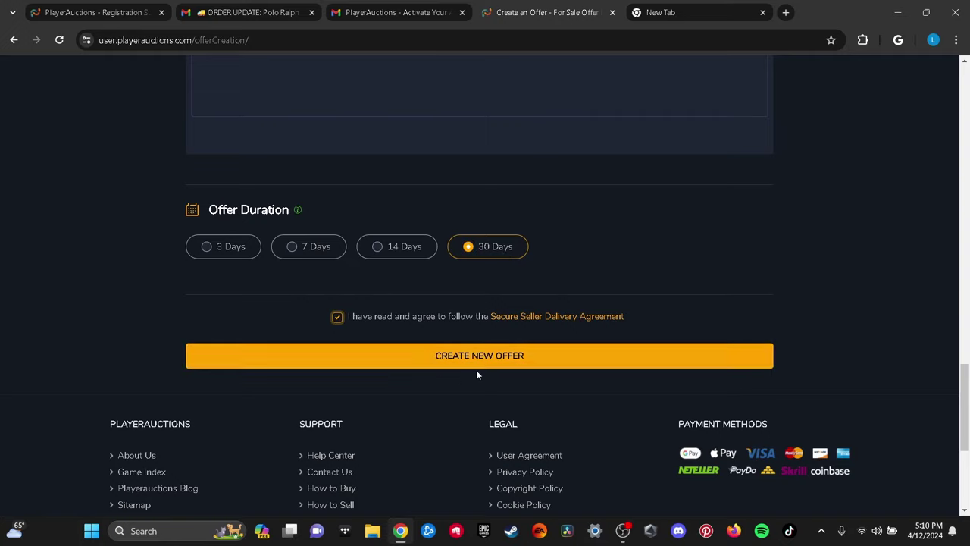